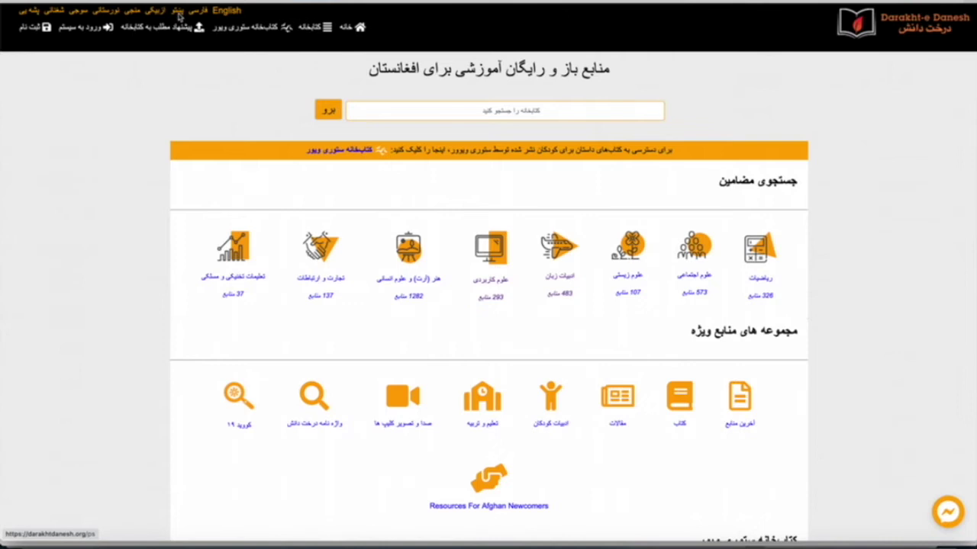
- Try the site in Pashto and English, return to Dari (فارسی), and open the ثبت نام registration form
{"action": "left_click", "coordinate": [178, 12]}
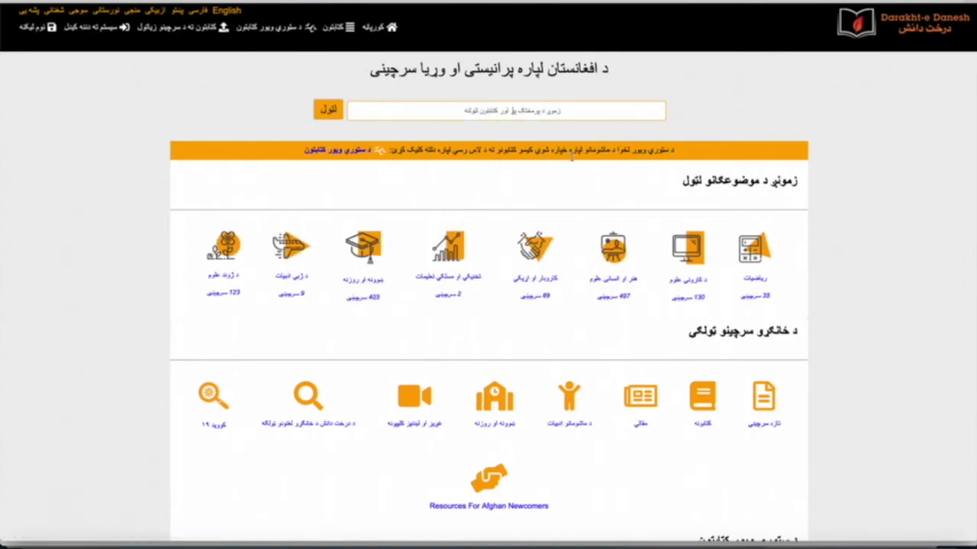
{"action": "left_click", "coordinate": [226, 11]}
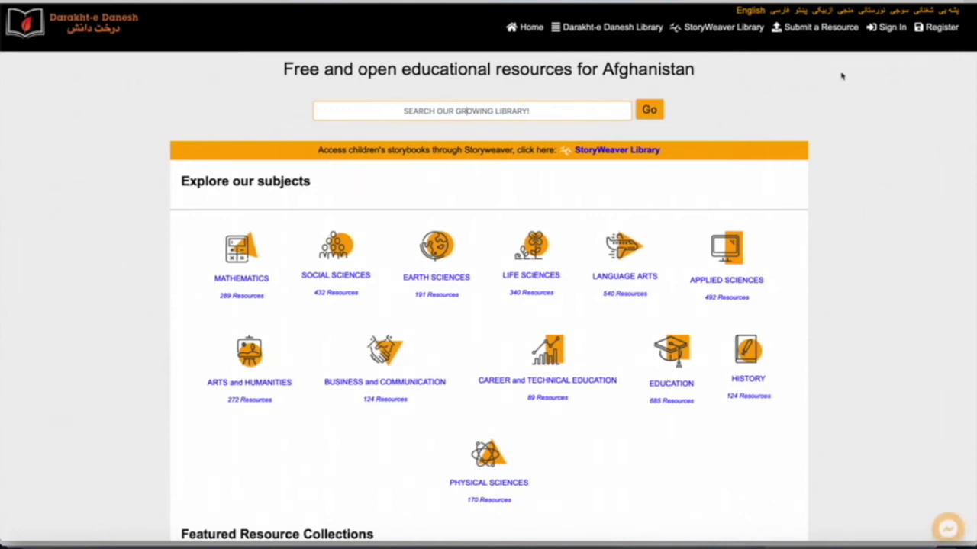
{"action": "left_click", "coordinate": [782, 15]}
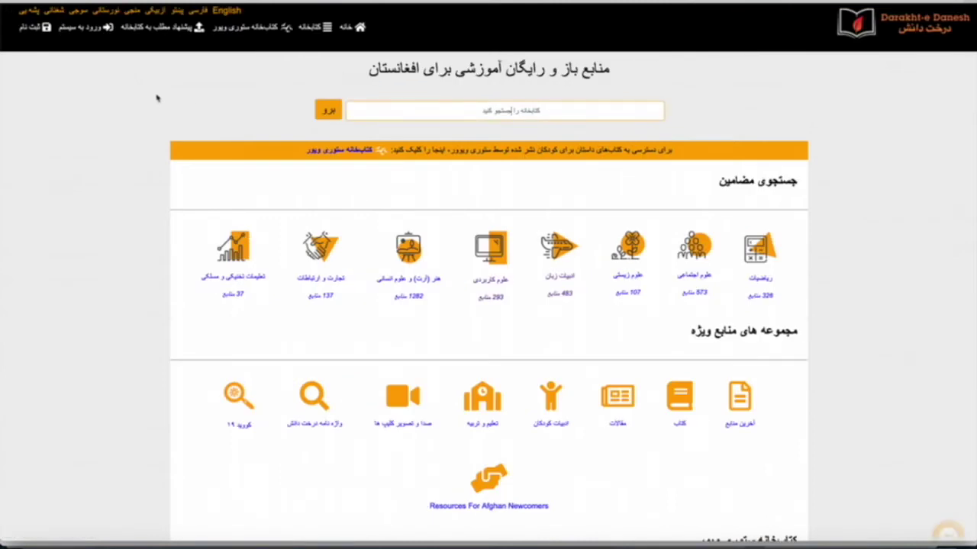
{"action": "left_click", "coordinate": [34, 31]}
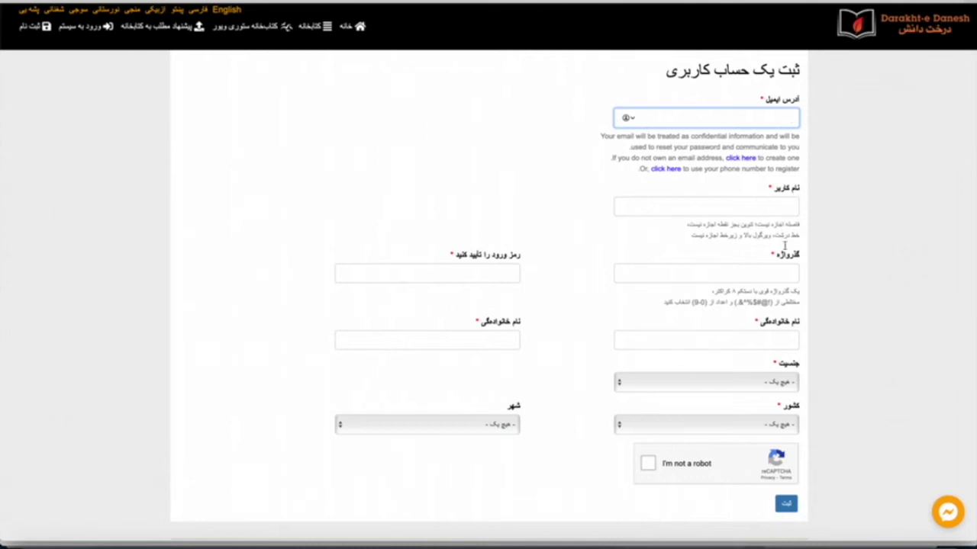
- Enter the account's e-mail address and username, accepting the suggested username, on the sign-up form
{"action": "left_click", "coordinate": [765, 205]}
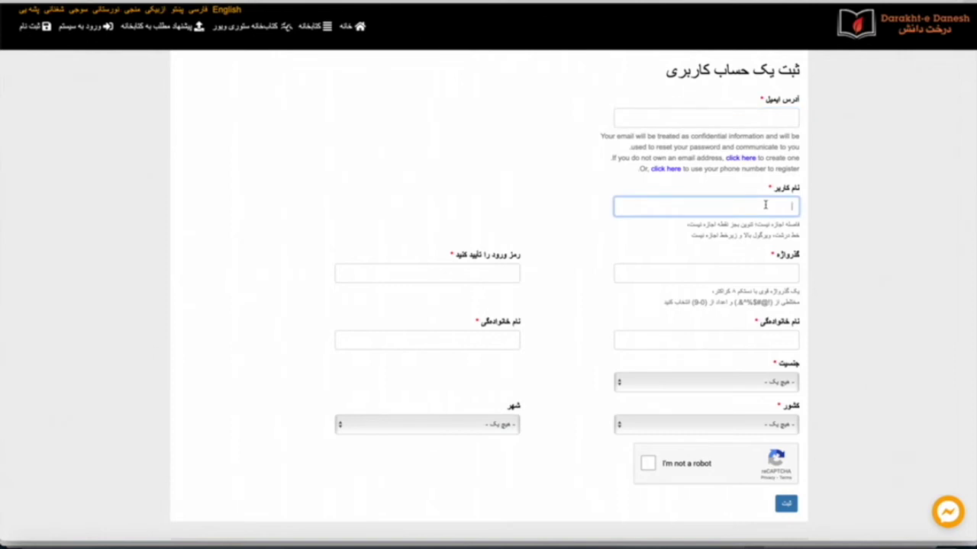
{"action": "left_click", "coordinate": [776, 118]}
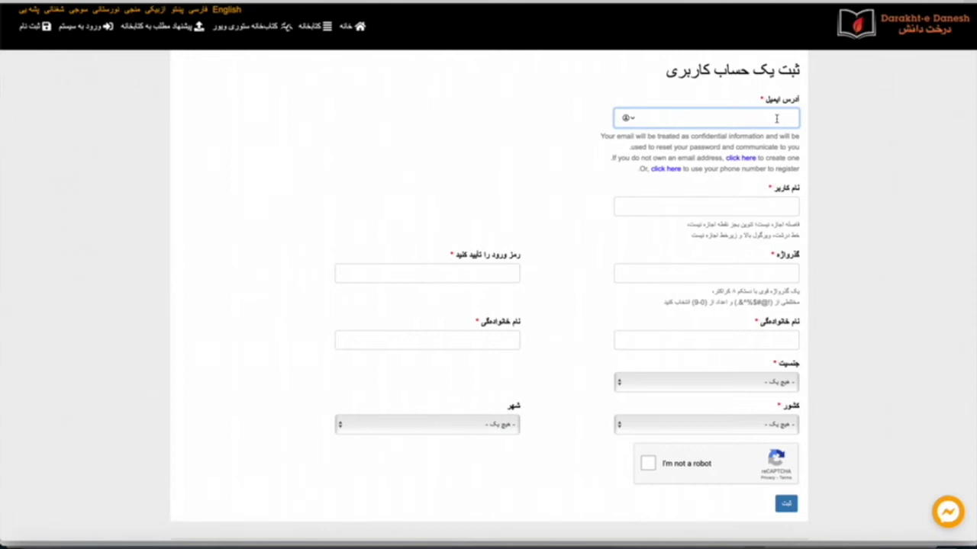
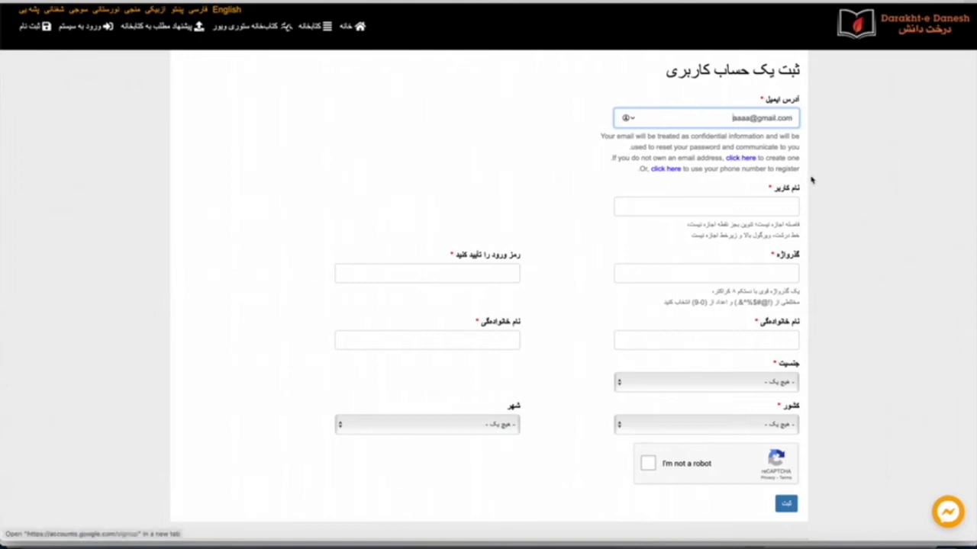
{"action": "left_click", "coordinate": [759, 204]}
{"action": "type", "text": "Farzad"}
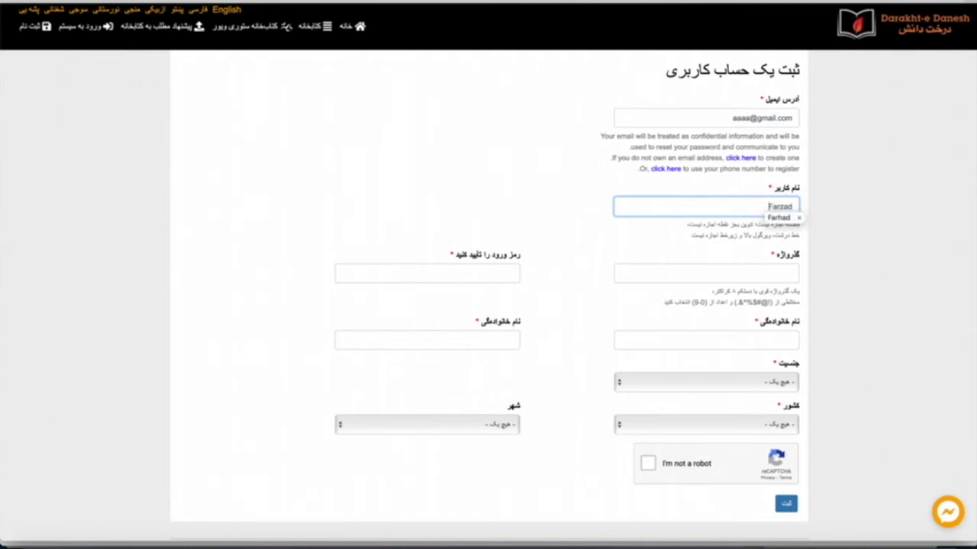
{"action": "key", "text": "Down"}
{"action": "key", "text": "Return"}
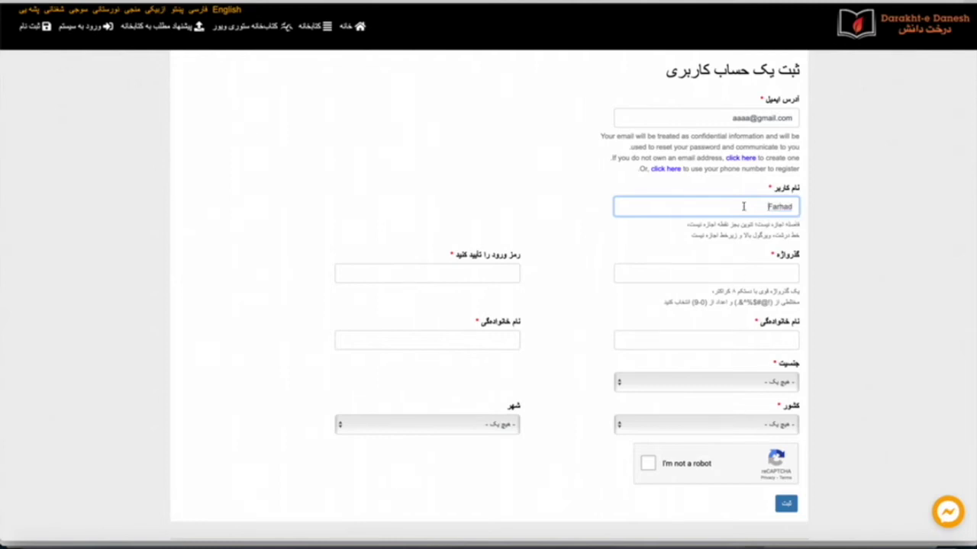
{"action": "left_click", "coordinate": [778, 272]}
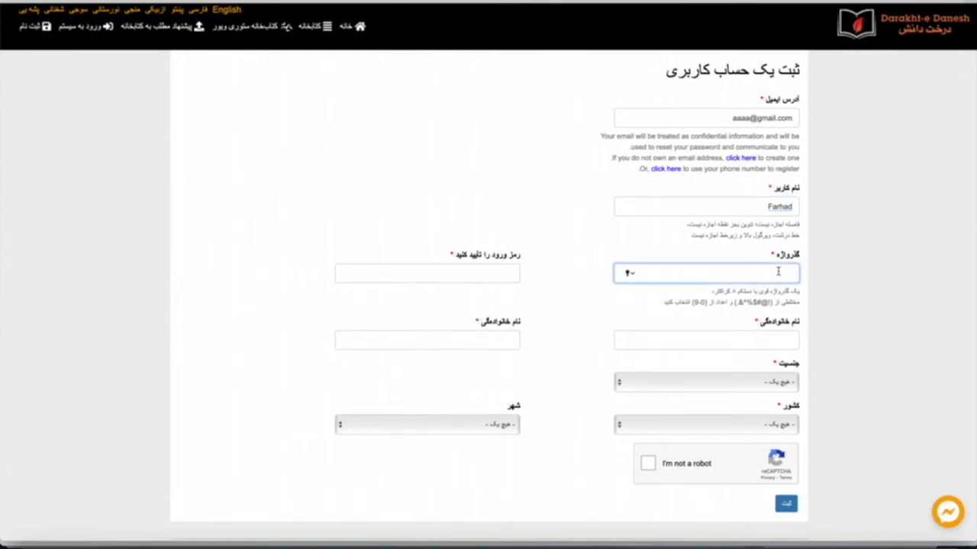
{"action": "type", "text": "12345"}
- Enter the password and its confirmation, and type the user's last name into both family-name fields
{"action": "left_click", "coordinate": [472, 273]}
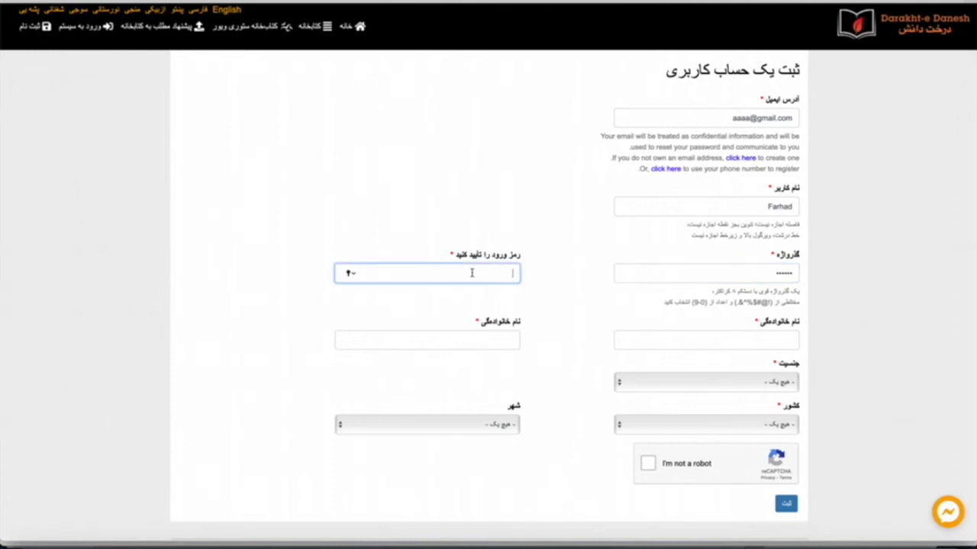
{"action": "type", "text": "1234"}
{"action": "left_click", "coordinate": [736, 338]}
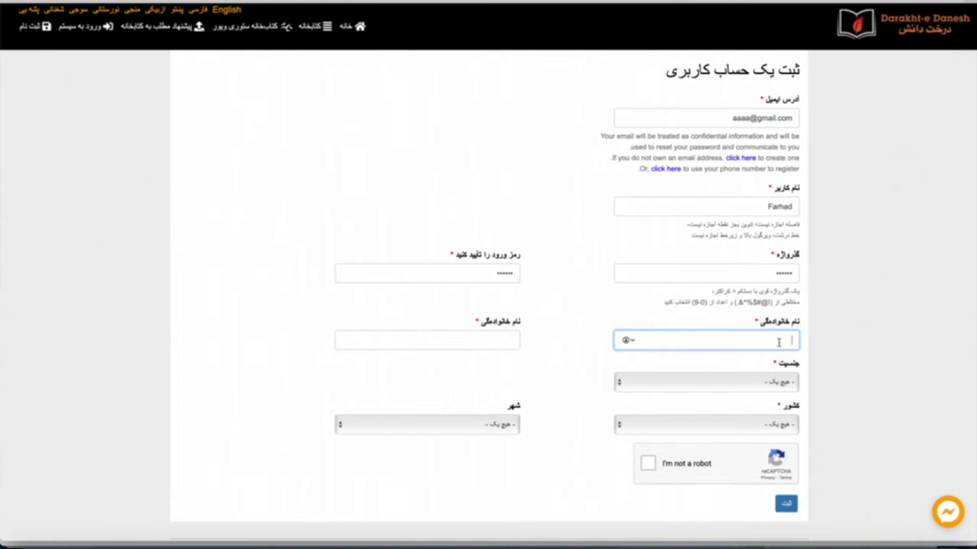
{"action": "type", "text": "Farzad"}
{"action": "left_click", "coordinate": [495, 342]}
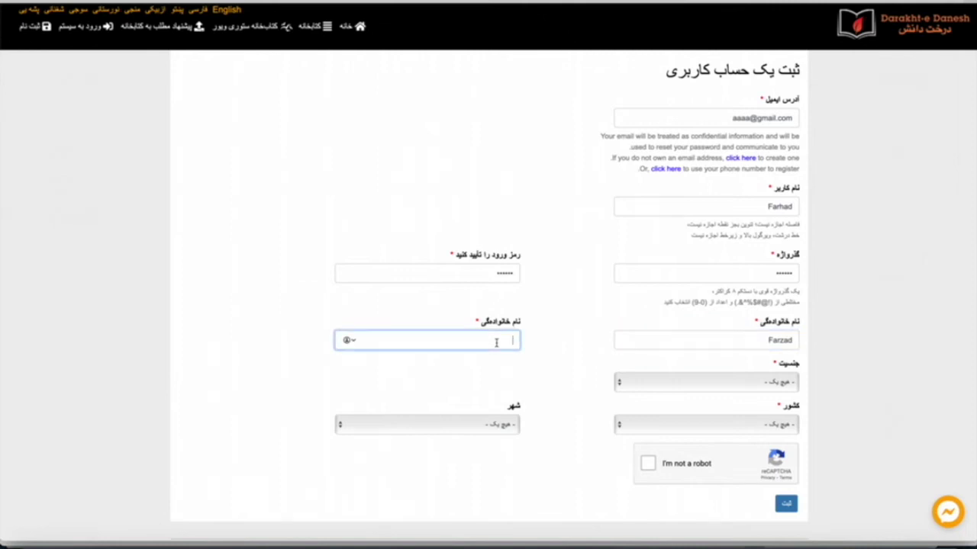
{"action": "type", "text": "Farzad"}
- Choose gender مرد, country Afghanistan and city ارزگان from the sign-up form dropdowns
{"action": "left_click", "coordinate": [774, 388]}
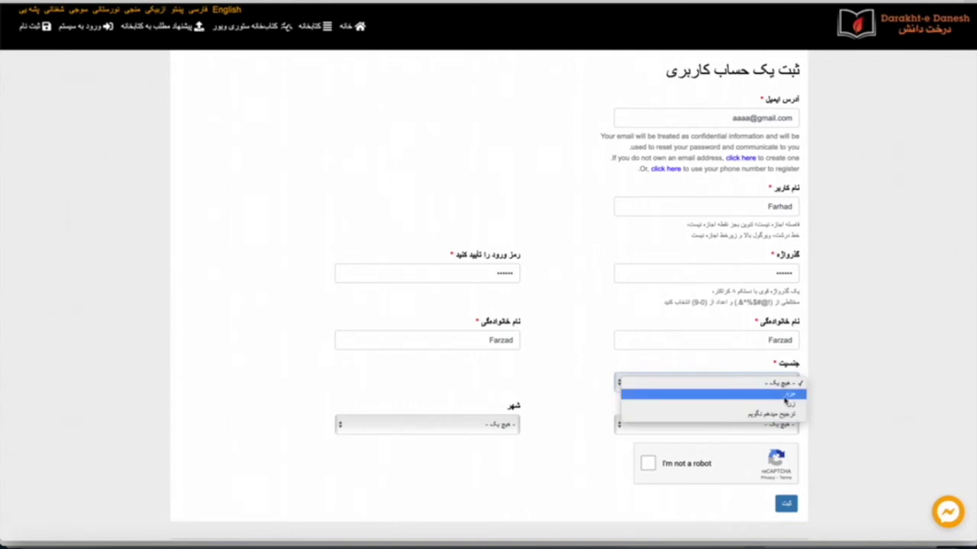
{"action": "left_click", "coordinate": [785, 396]}
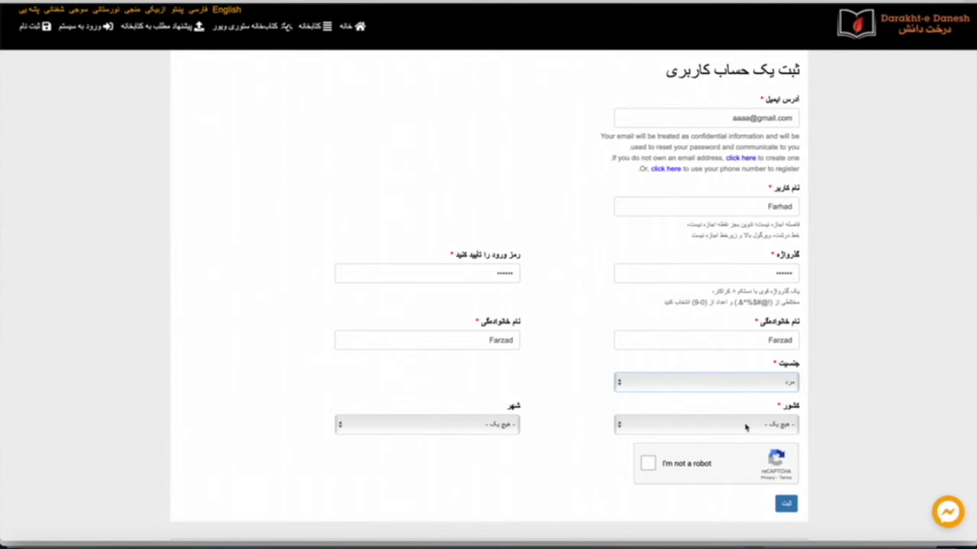
{"action": "left_click", "coordinate": [757, 425]}
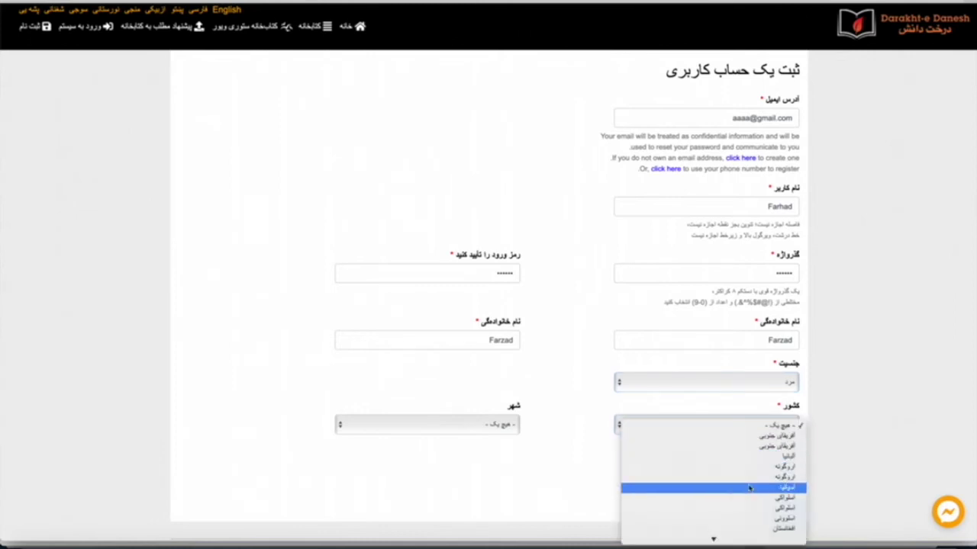
{"action": "left_click", "coordinate": [785, 530]}
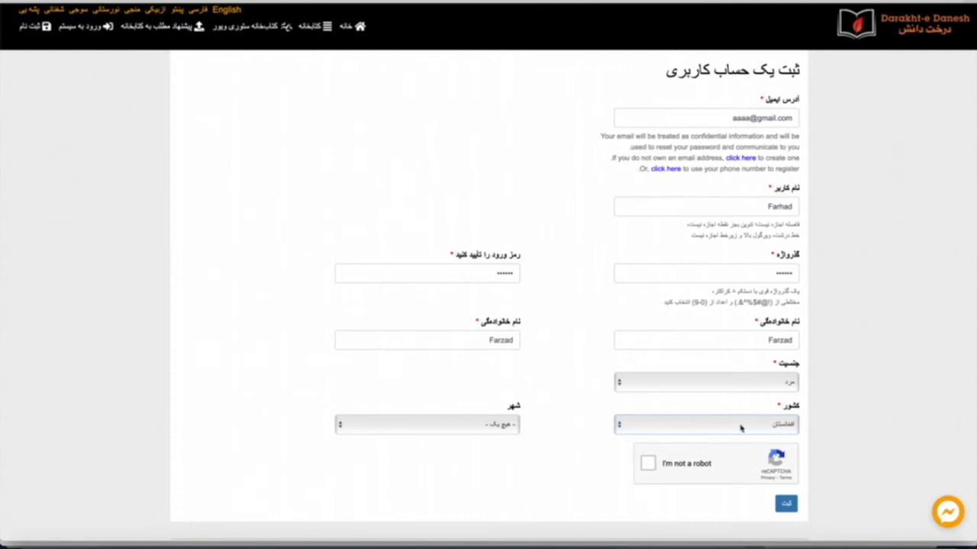
{"action": "left_click", "coordinate": [493, 427]}
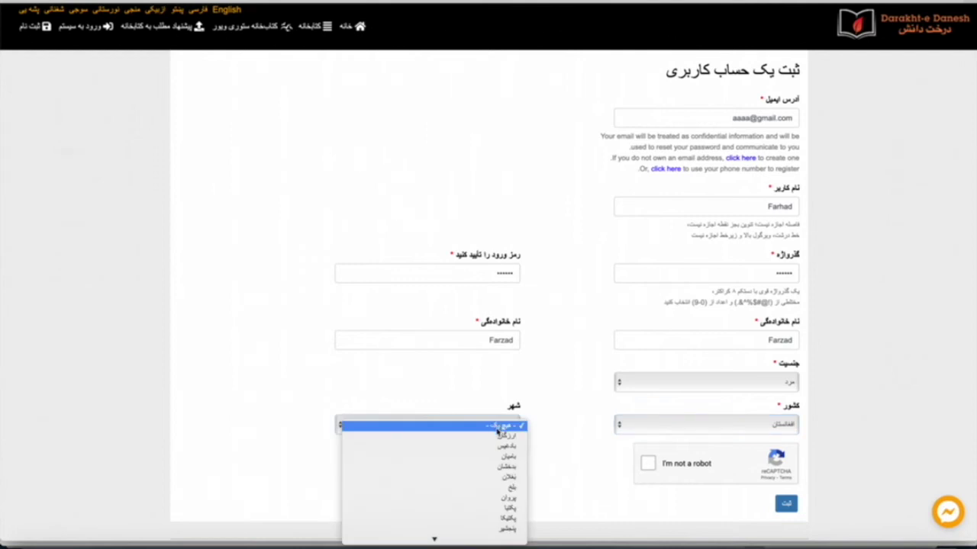
{"action": "left_click", "coordinate": [502, 439]}
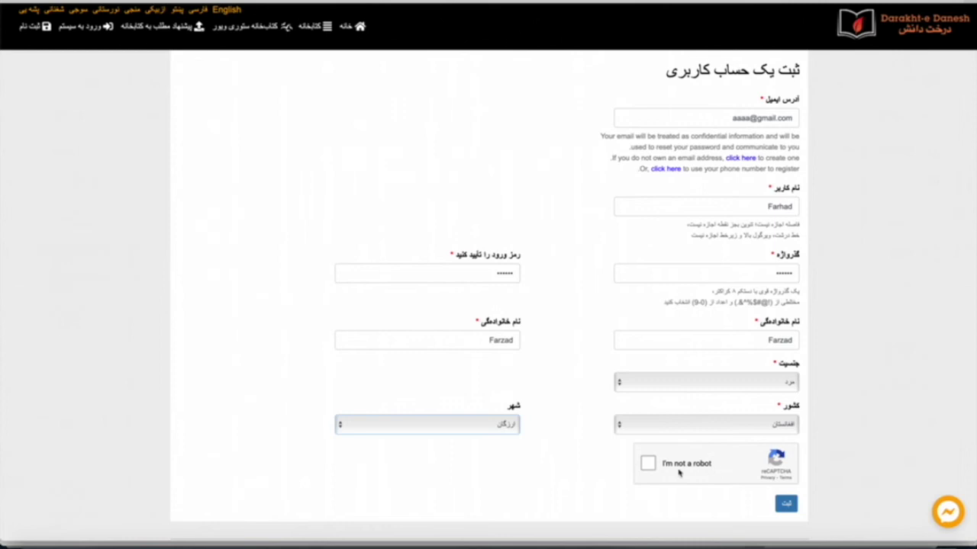
- Tick 'I'm not a robot', select the three chimney tiles, and verify the reCAPTCHA challenge
{"action": "left_click", "coordinate": [648, 464]}
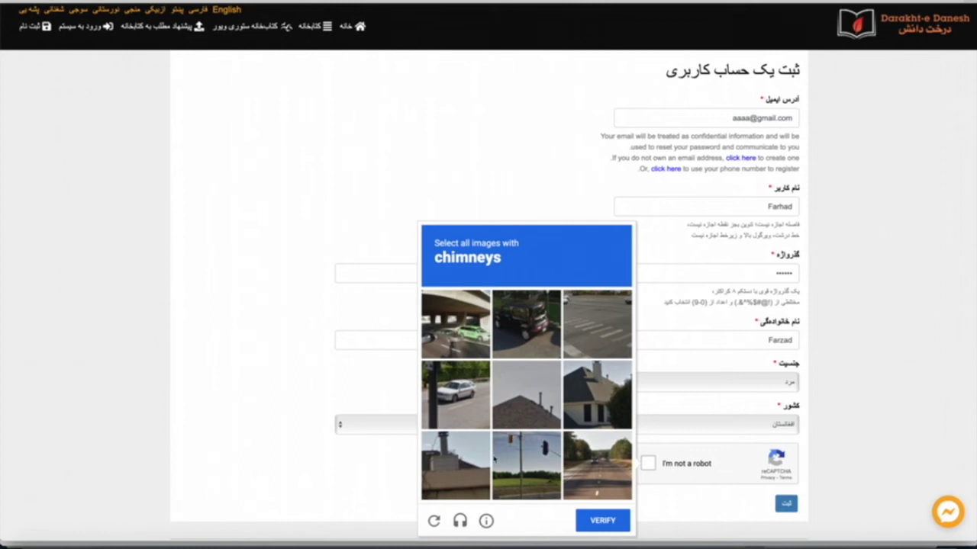
{"action": "left_click", "coordinate": [597, 384]}
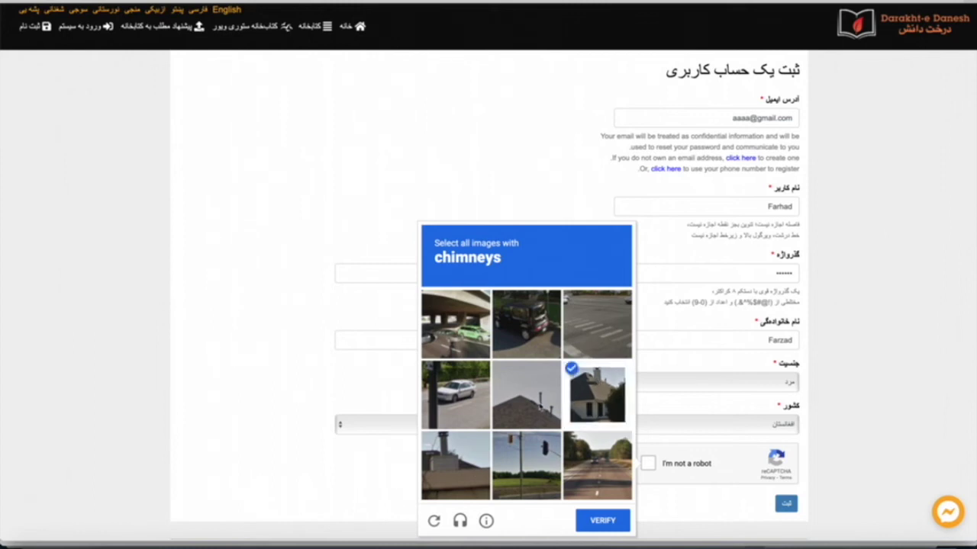
{"action": "left_click", "coordinate": [540, 407]}
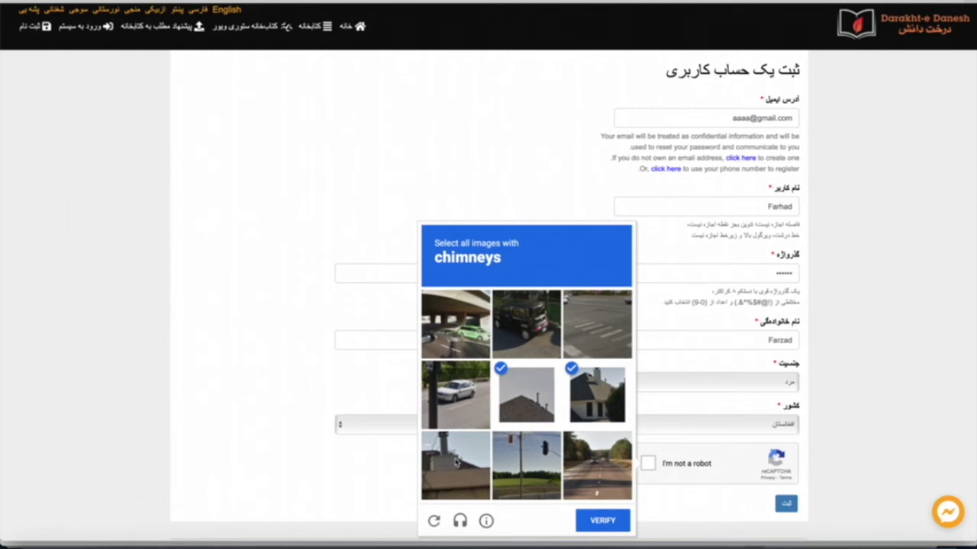
{"action": "left_click", "coordinate": [456, 461]}
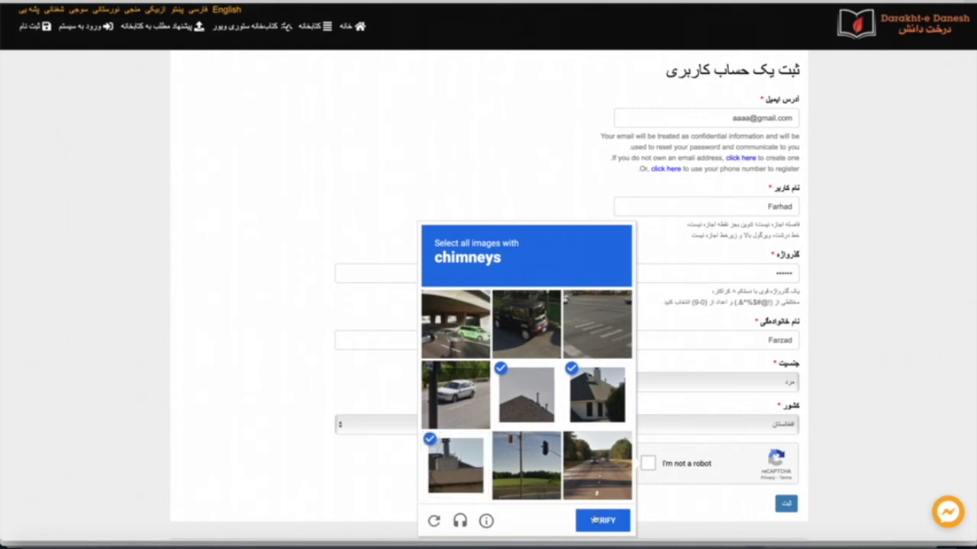
{"action": "left_click", "coordinate": [608, 522]}
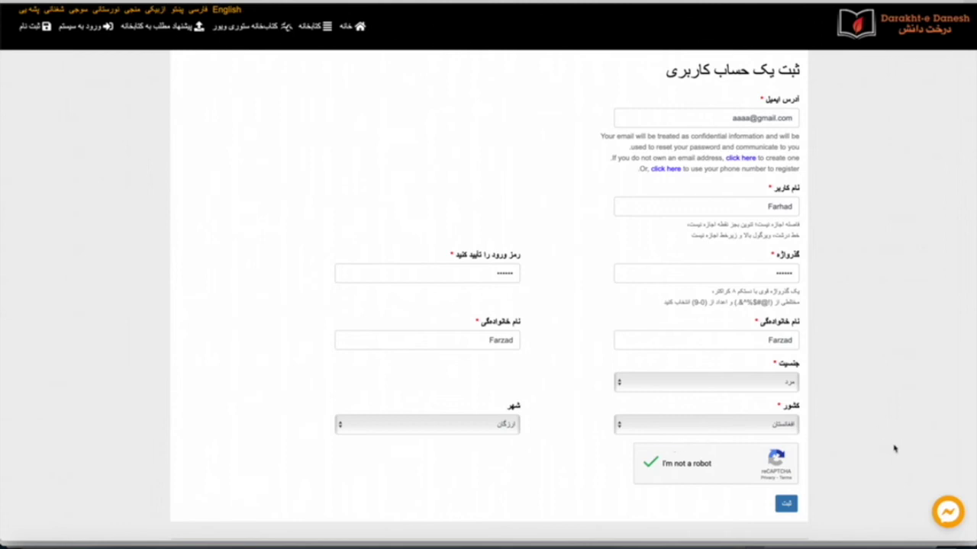
- Submit the registration form, go to the ورود به سیستم login page, and decline Safari's password saving
{"action": "left_click", "coordinate": [785, 506]}
{"action": "left_click", "coordinate": [796, 507]}
{"action": "left_click_drag", "start_coordinate": [727, 119], "coordinate": [794, 117]}
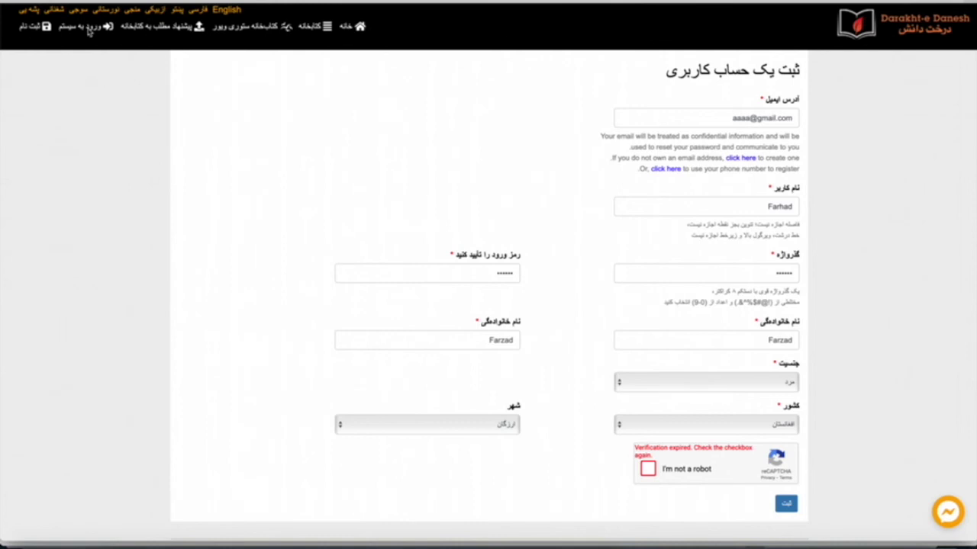
{"action": "left_click", "coordinate": [89, 30]}
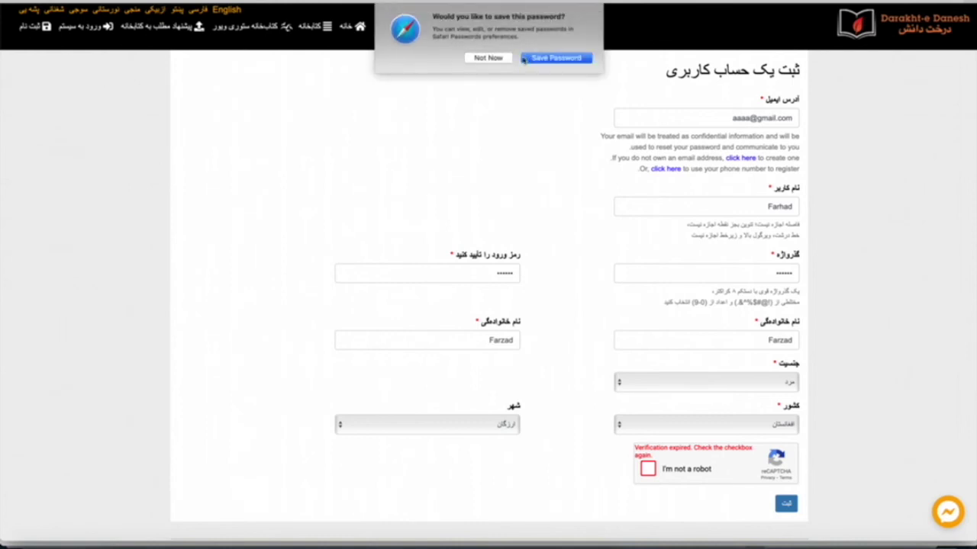
{"action": "left_click", "coordinate": [487, 58]}
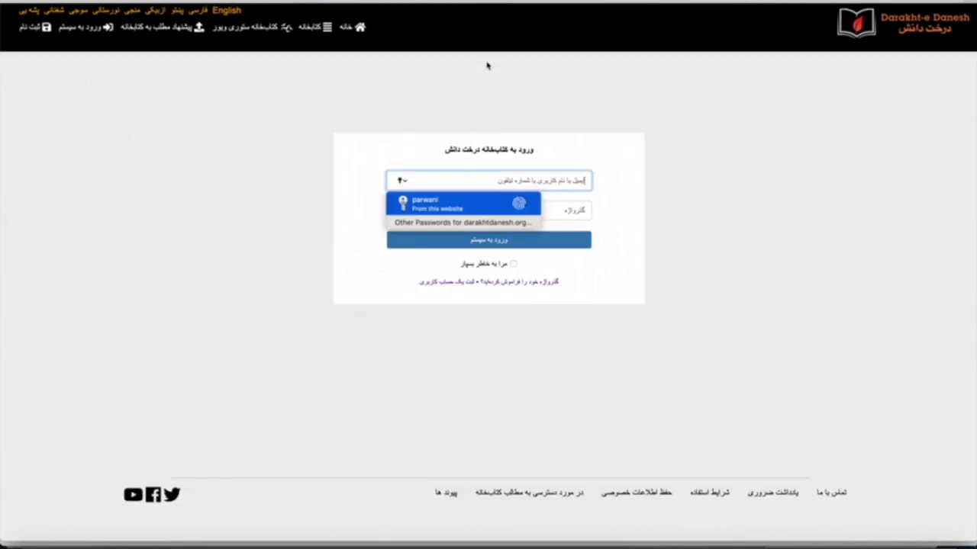
{"action": "left_click", "coordinate": [722, 198]}
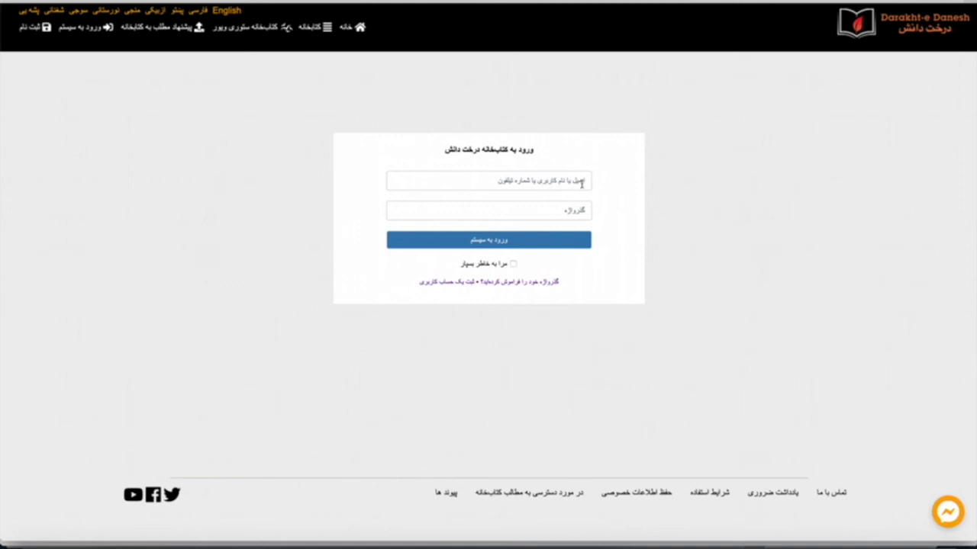
{"action": "left_click", "coordinate": [551, 180]}
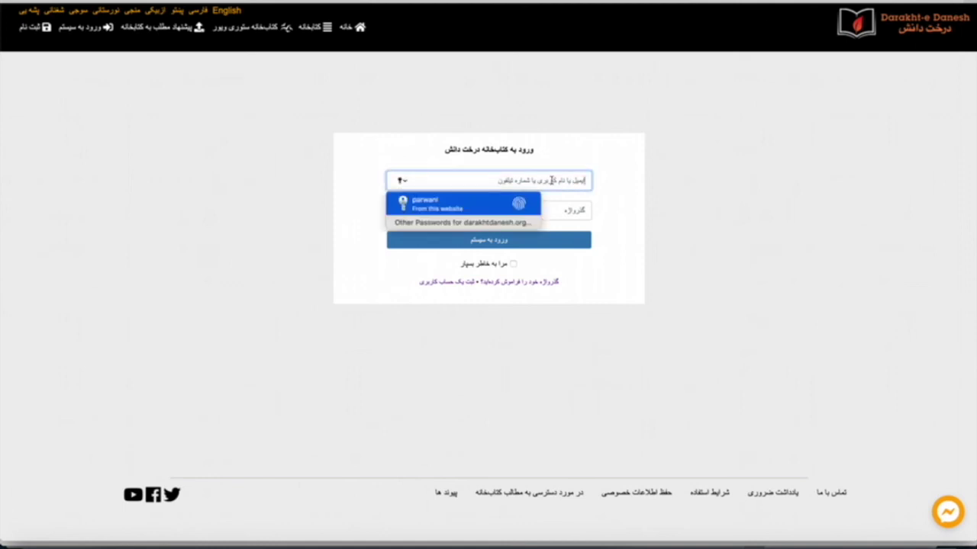
{"action": "left_click", "coordinate": [658, 174]}
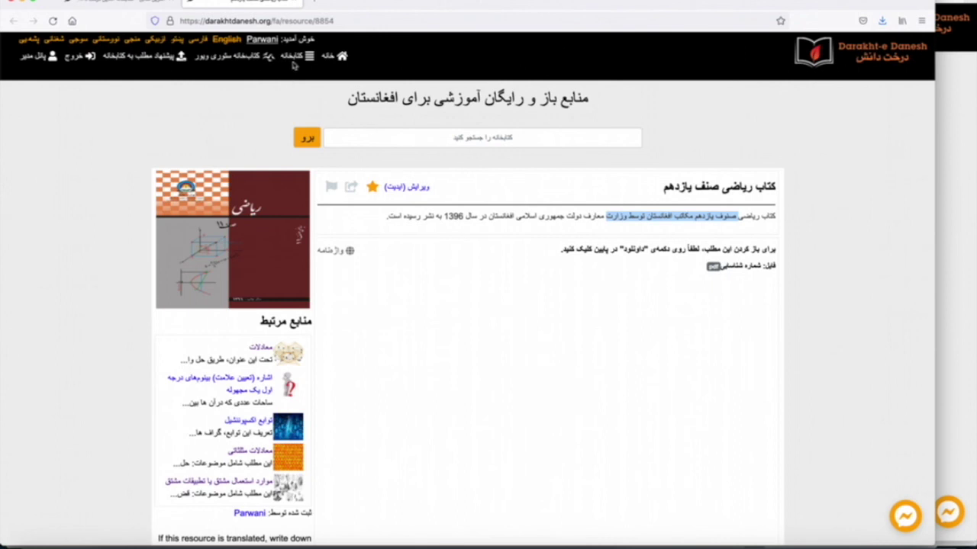
- Open the کتابخانه resource library and scroll through its grid of resources
{"action": "left_click", "coordinate": [294, 61]}
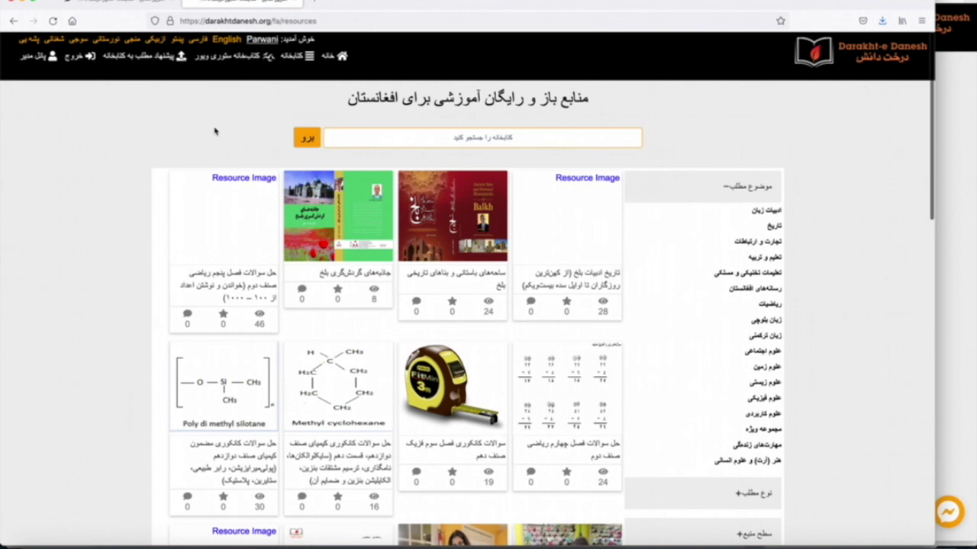
{"action": "scroll", "coordinate": [101, 256], "scroll_direction": "down", "scroll_amount": 1}
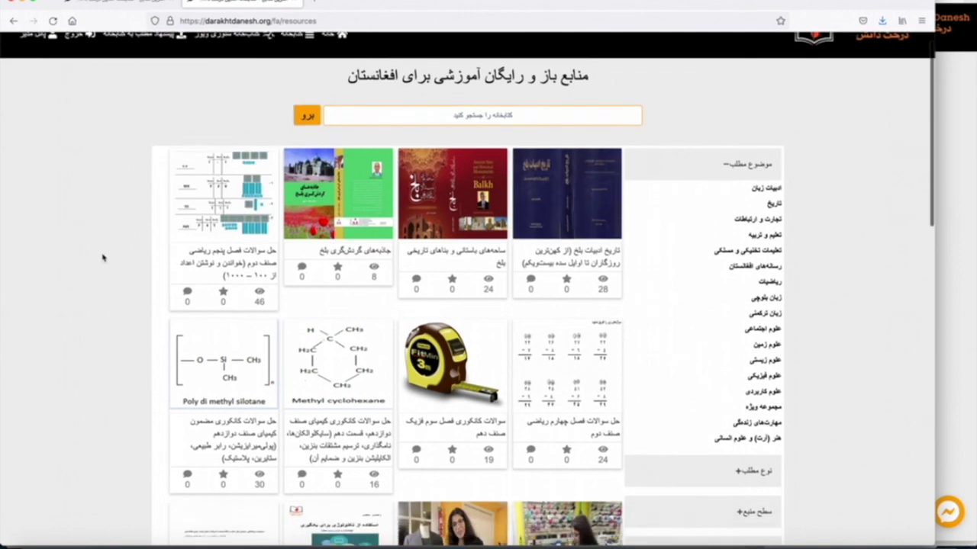
{"action": "scroll", "coordinate": [102, 257], "scroll_direction": "up", "scroll_amount": 1}
{"action": "scroll", "coordinate": [101, 256], "scroll_direction": "down", "scroll_amount": 1}
{"action": "scroll", "coordinate": [102, 258], "scroll_direction": "up", "scroll_amount": 1}
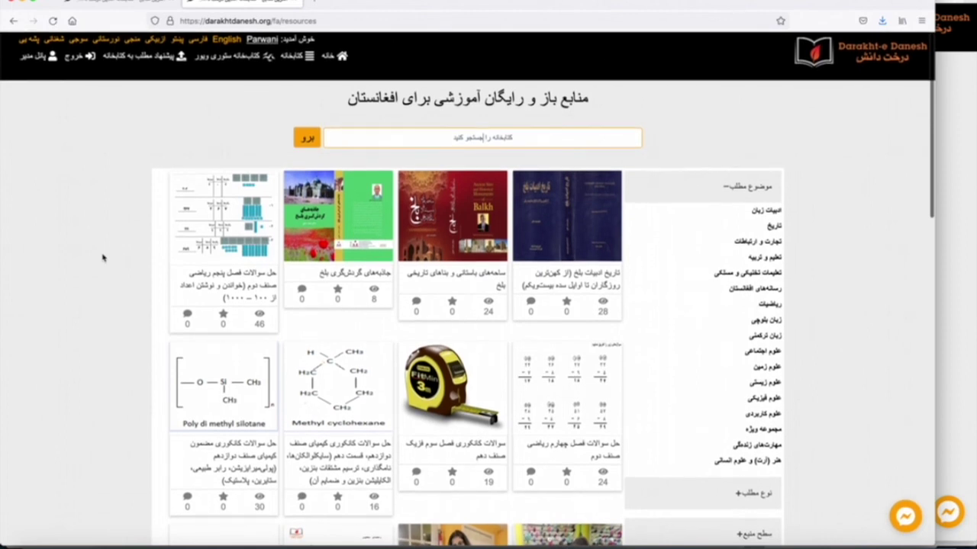